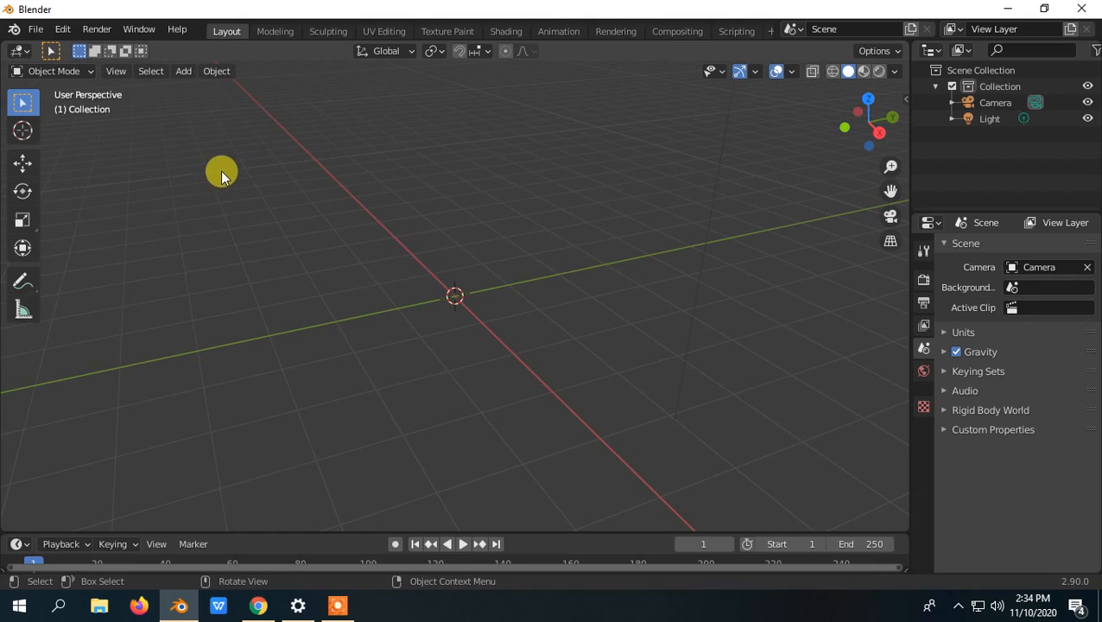
- Add a monkey mesh at the origin and rotate it freehand to about X -14°, Y 5°, Z -8°
key(shift+a)
mouse_move(222, 173)
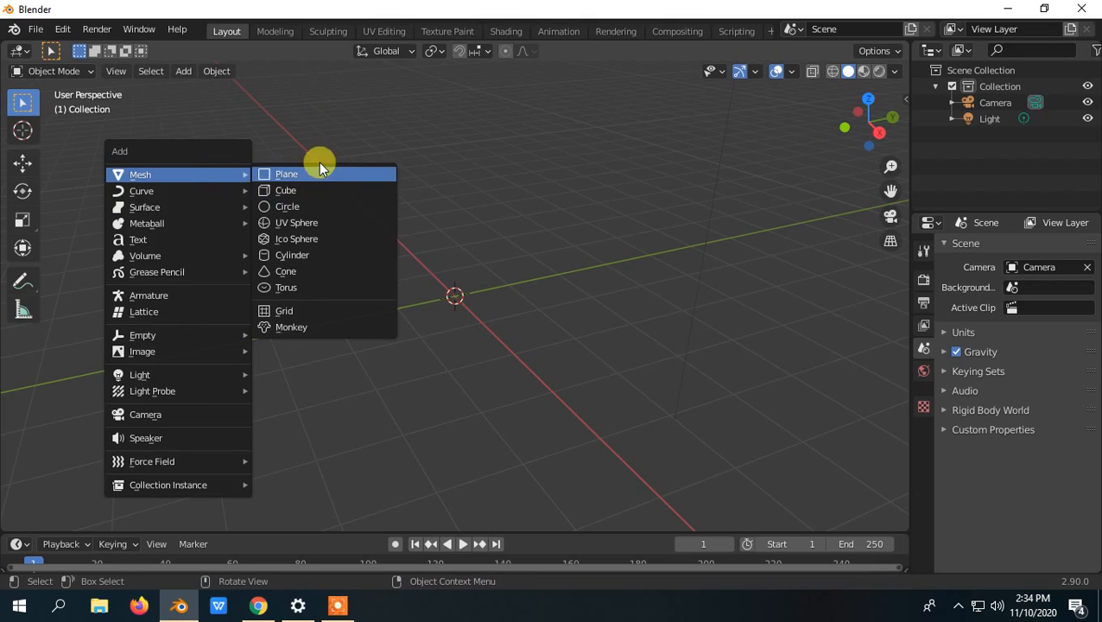
click(305, 326)
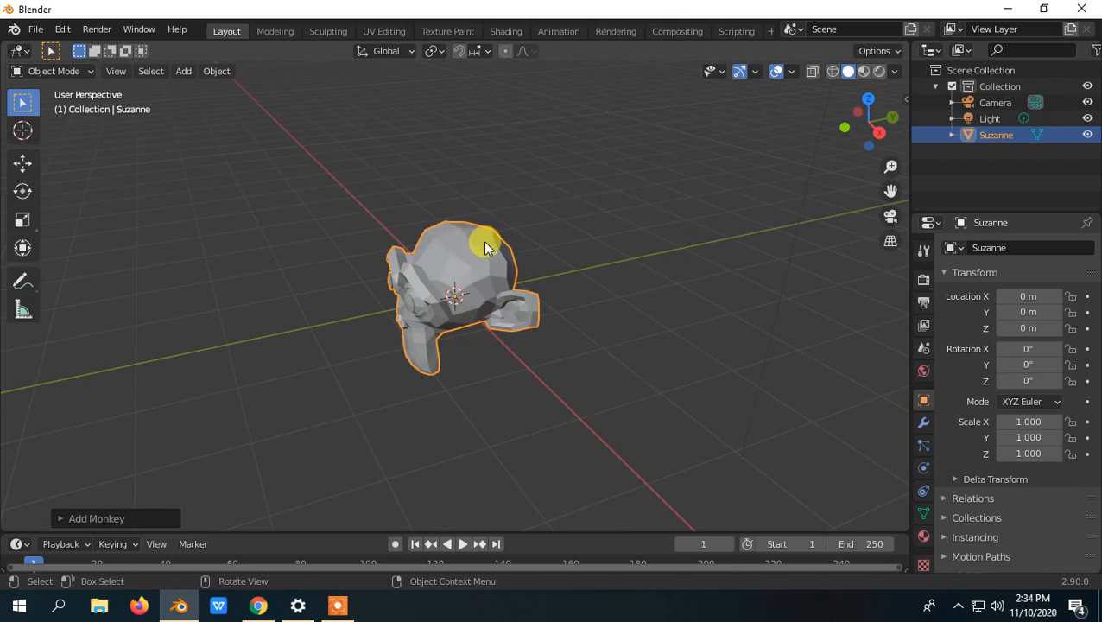
key(r)
click(524, 227)
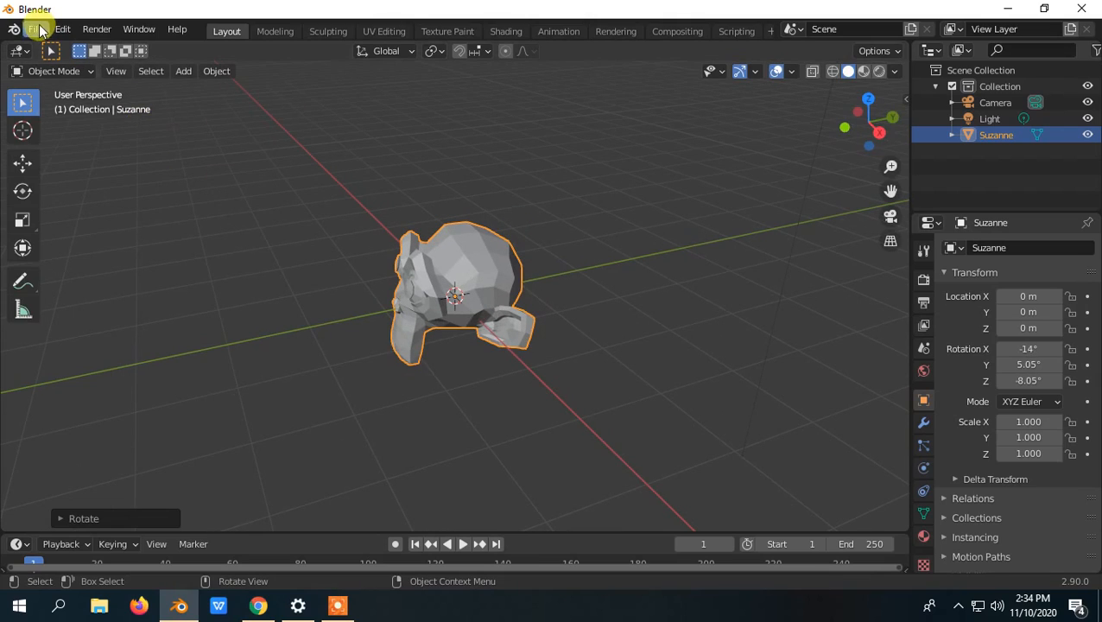
- Export the scene in Alembic format to the Desktop folder as monyet.abc
click(35, 31)
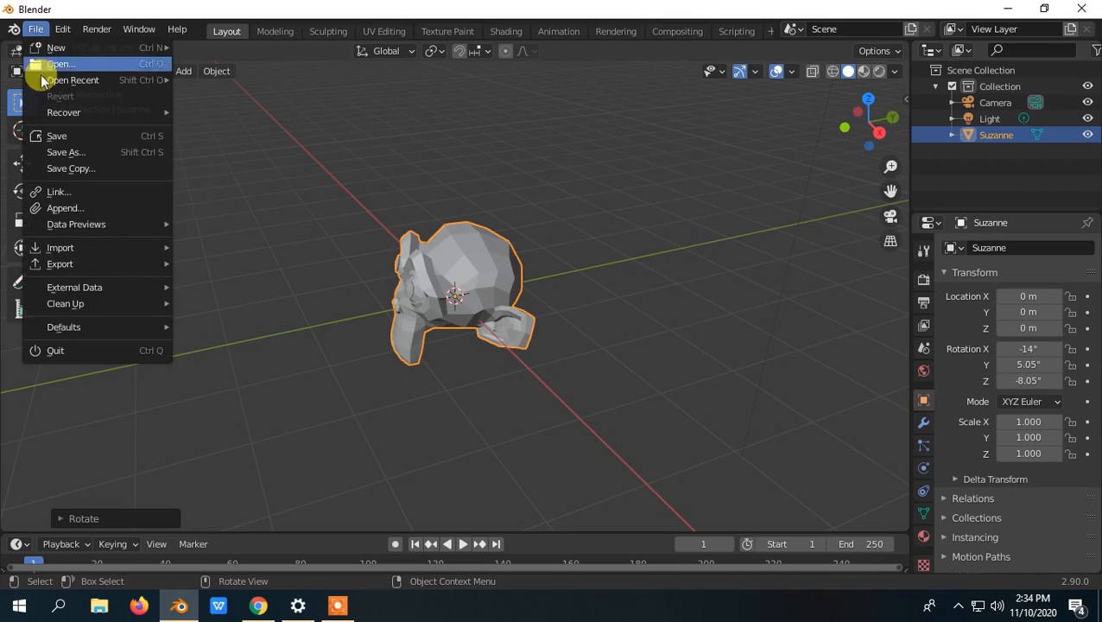
mouse_move(136, 247)
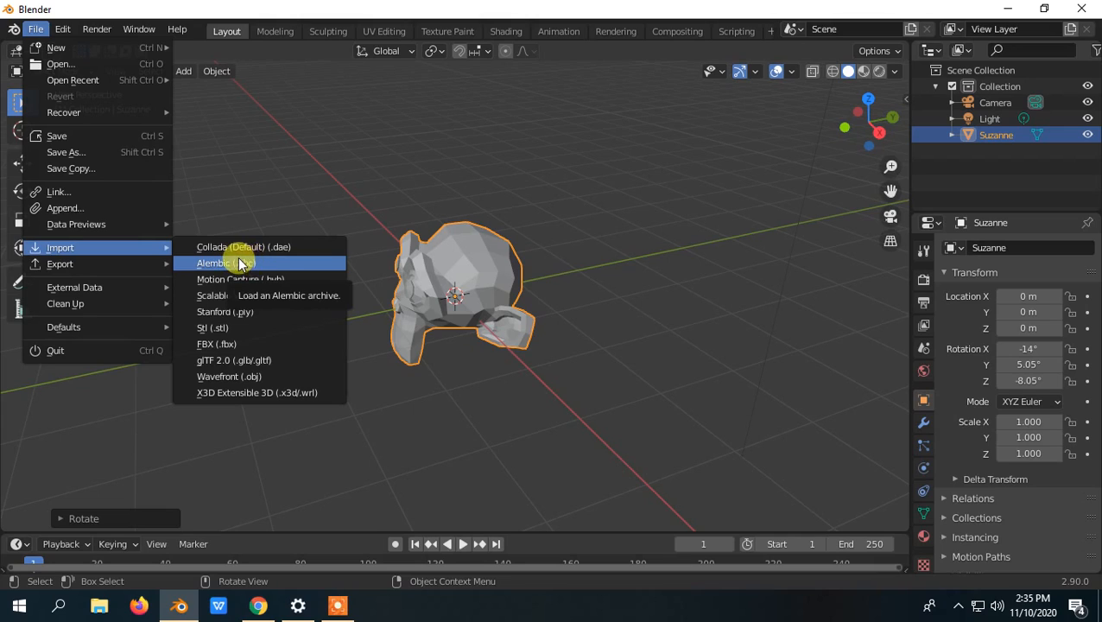
mouse_move(118, 267)
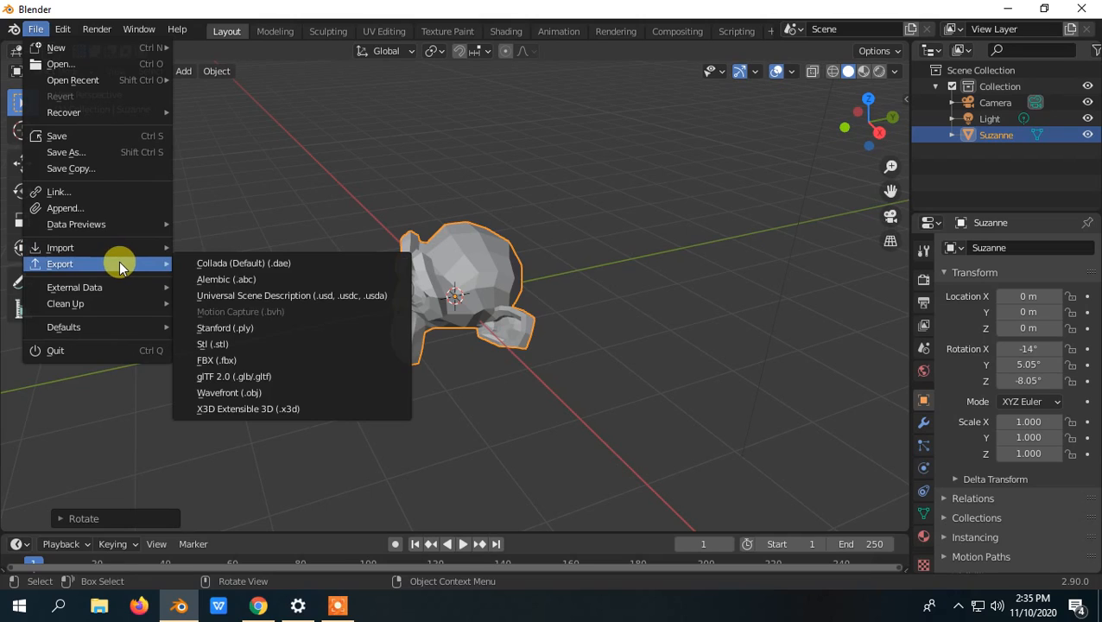
click(240, 277)
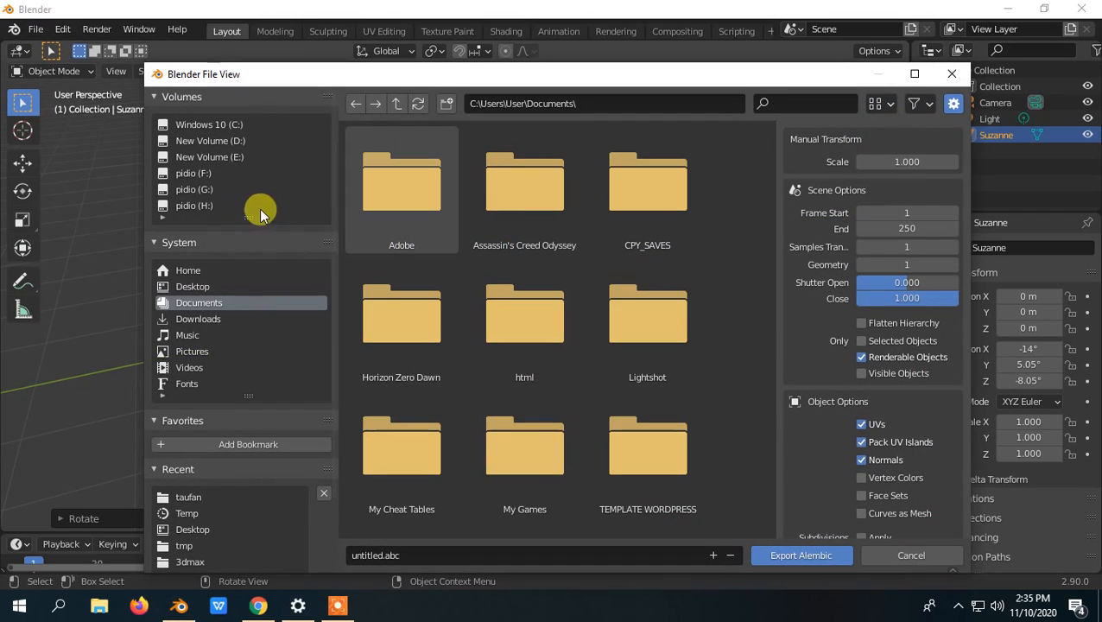
click(202, 287)
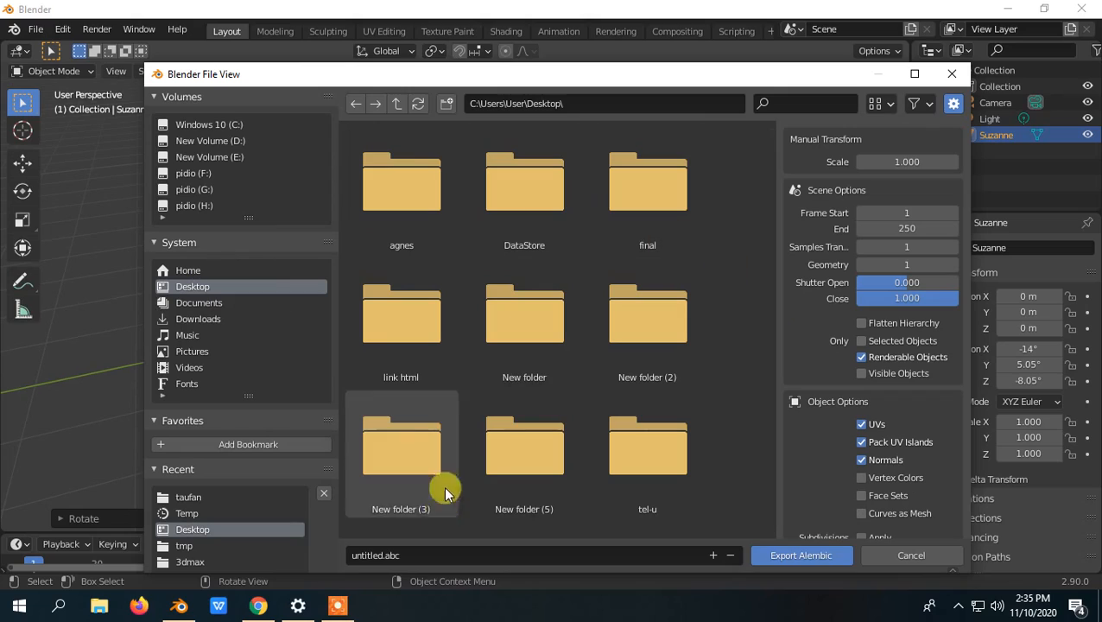
click(406, 555)
click(390, 554)
drag(383, 555, 339, 551)
text(monyet)
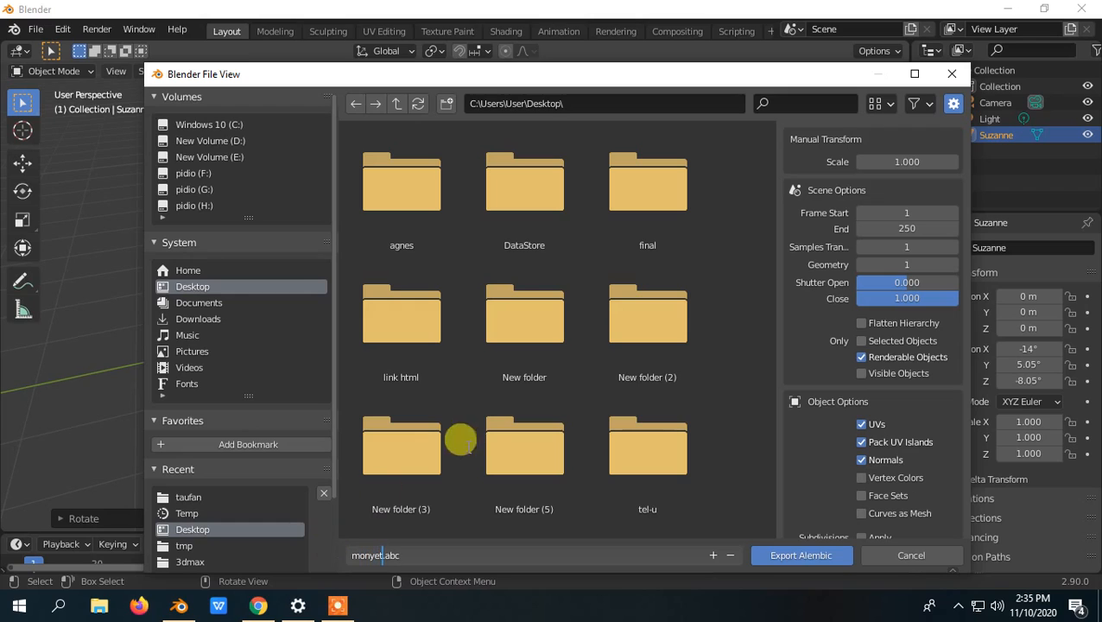
click(785, 557)
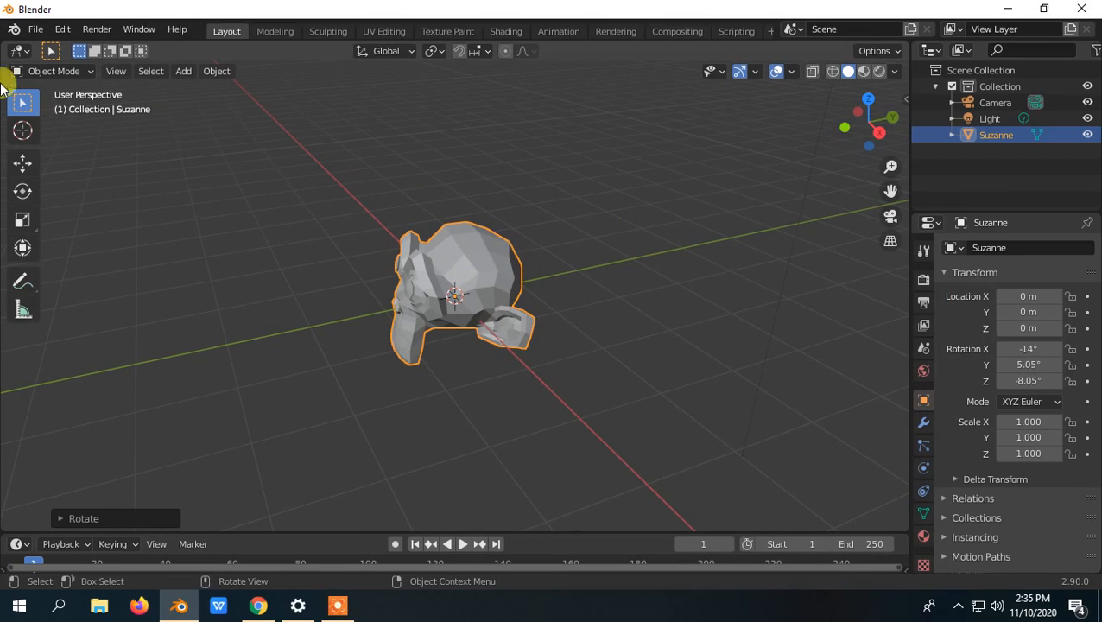
- Start a new General file, discarding the unsaved monkey scene
click(36, 29)
mouse_move(43, 49)
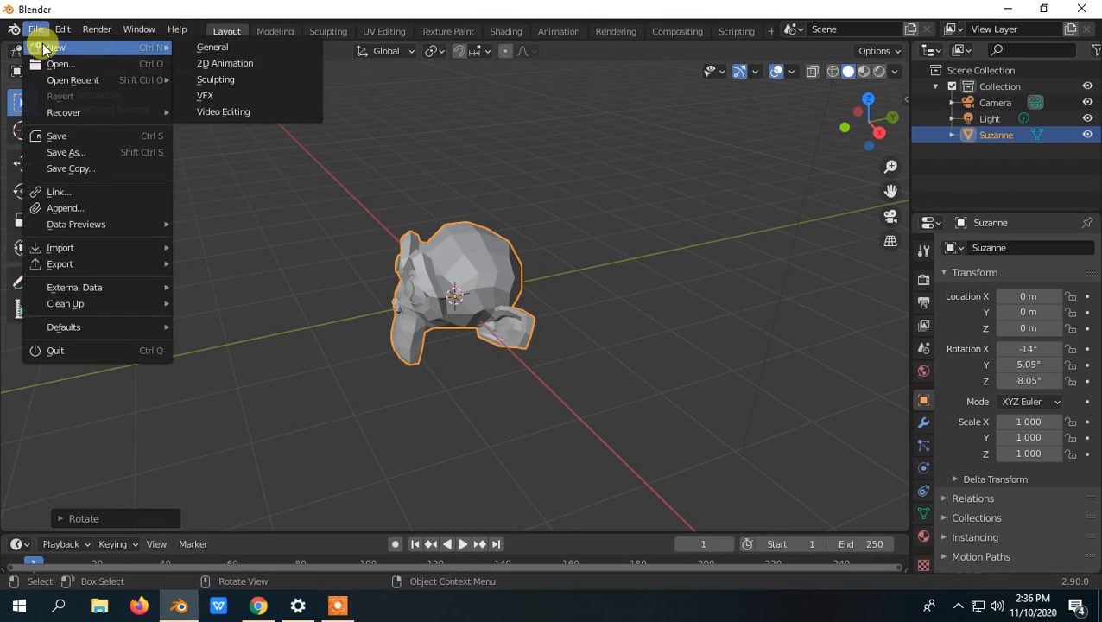
click(227, 44)
click(580, 332)
scroll(461, 270, up, 3)
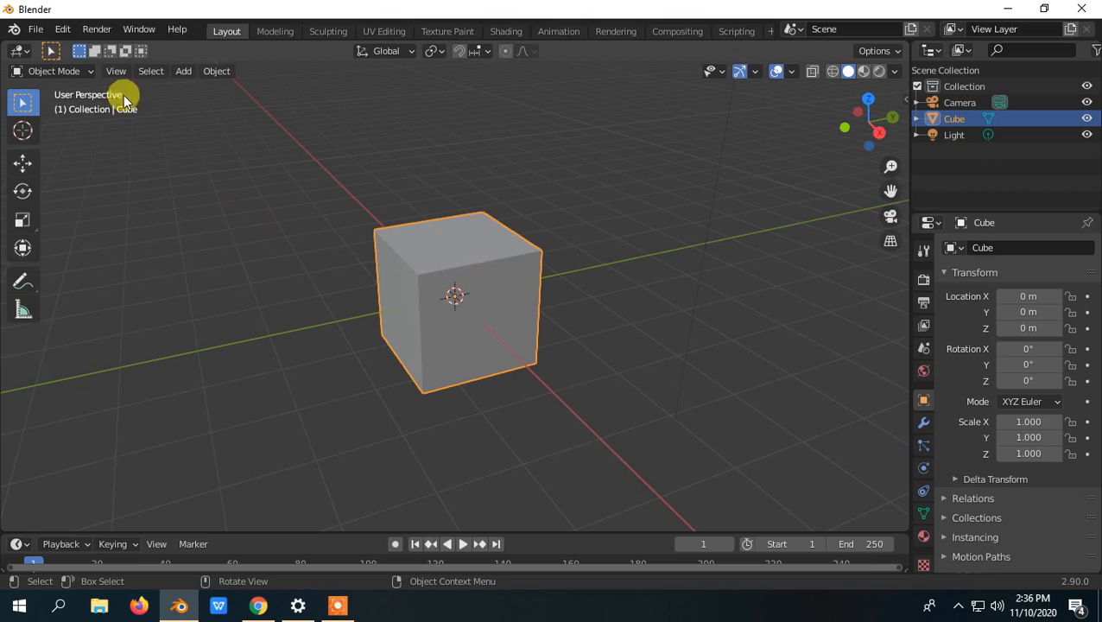
- Import the Alembic file monyet.abc from the Desktop folder into the new scene
click(35, 30)
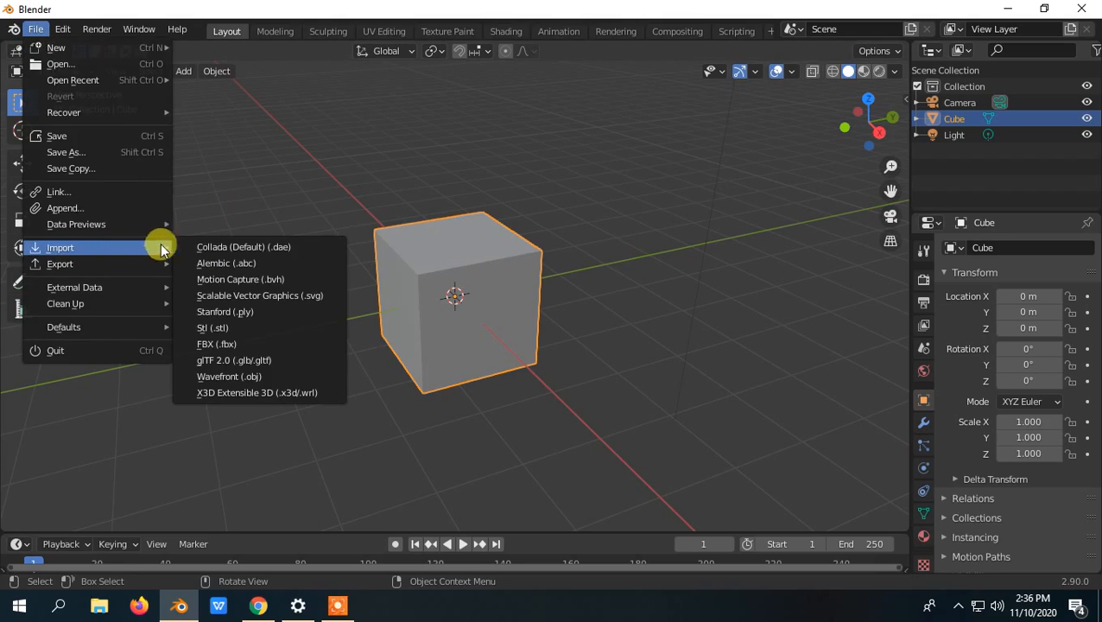
click(239, 264)
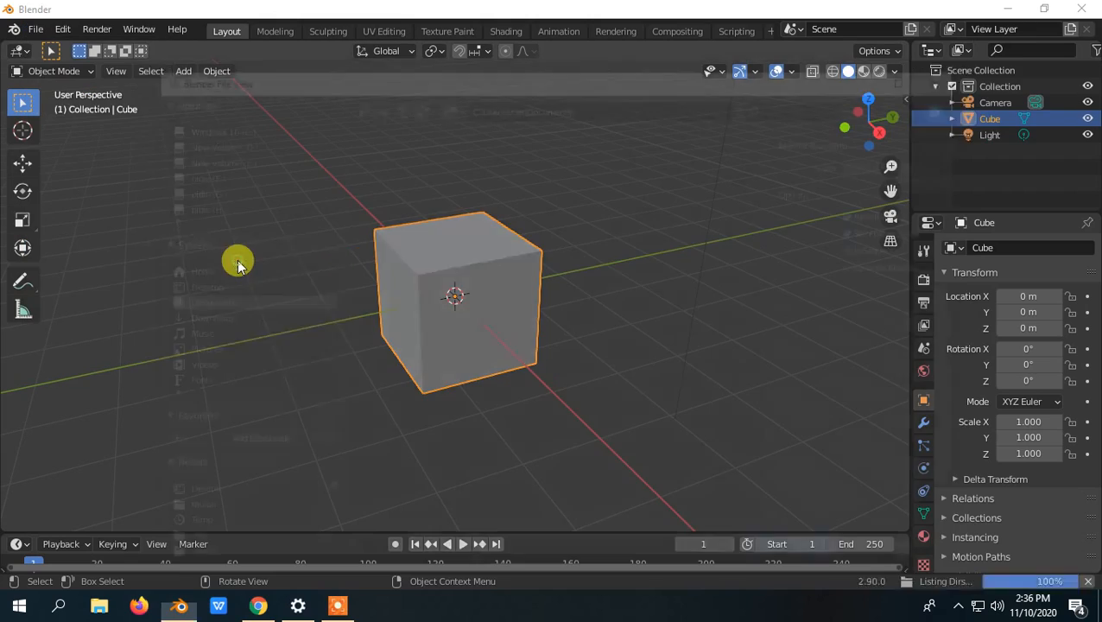
click(192, 285)
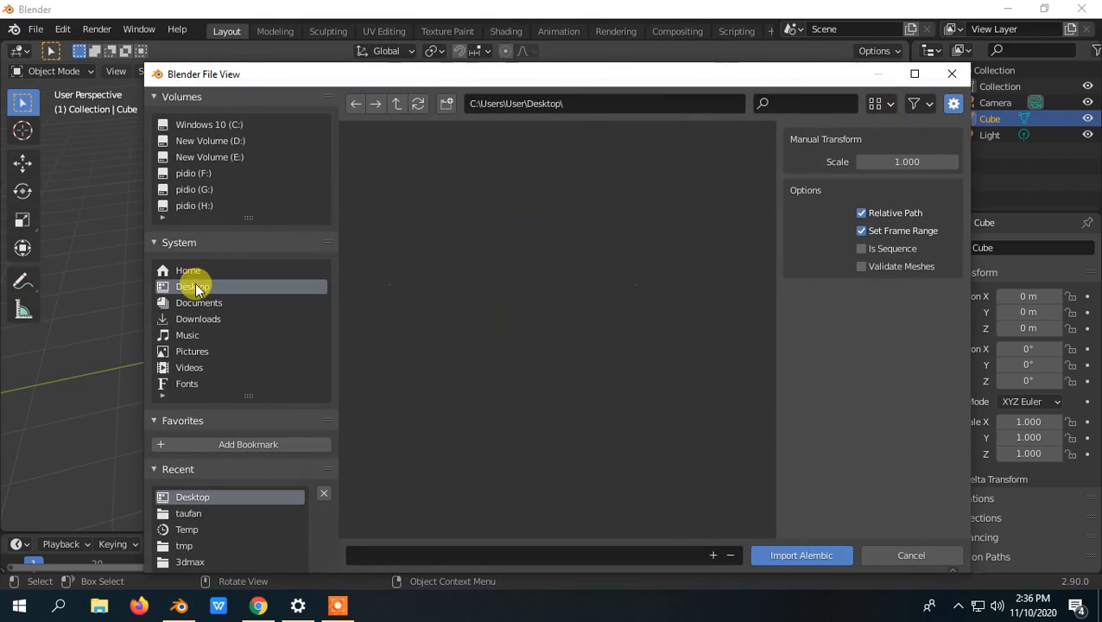
scroll(558, 284, down, 3)
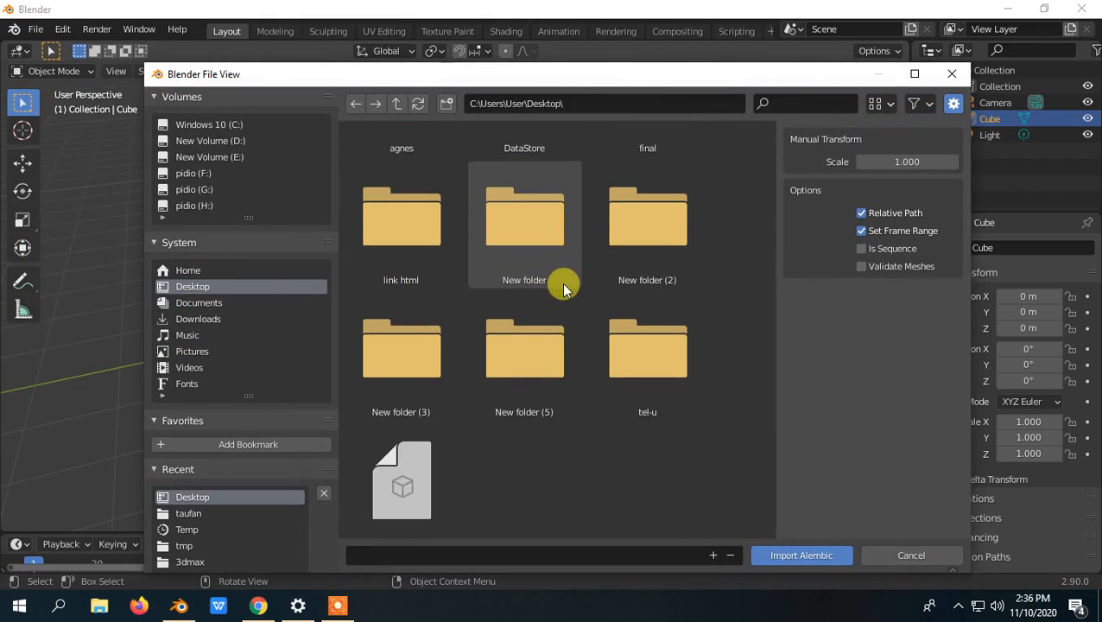
click(408, 449)
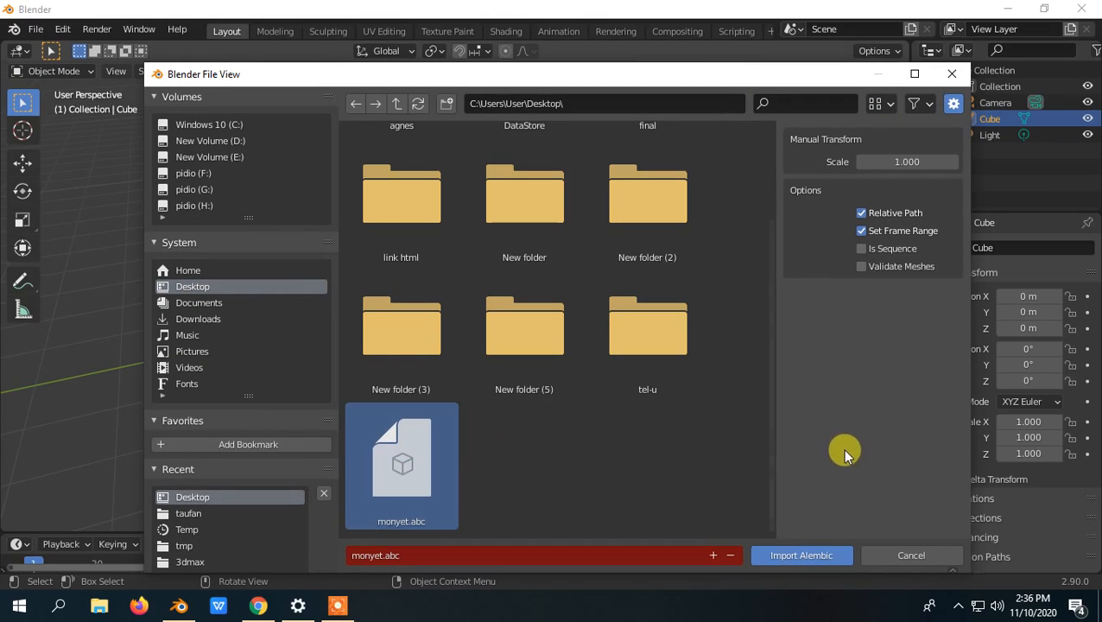
click(796, 557)
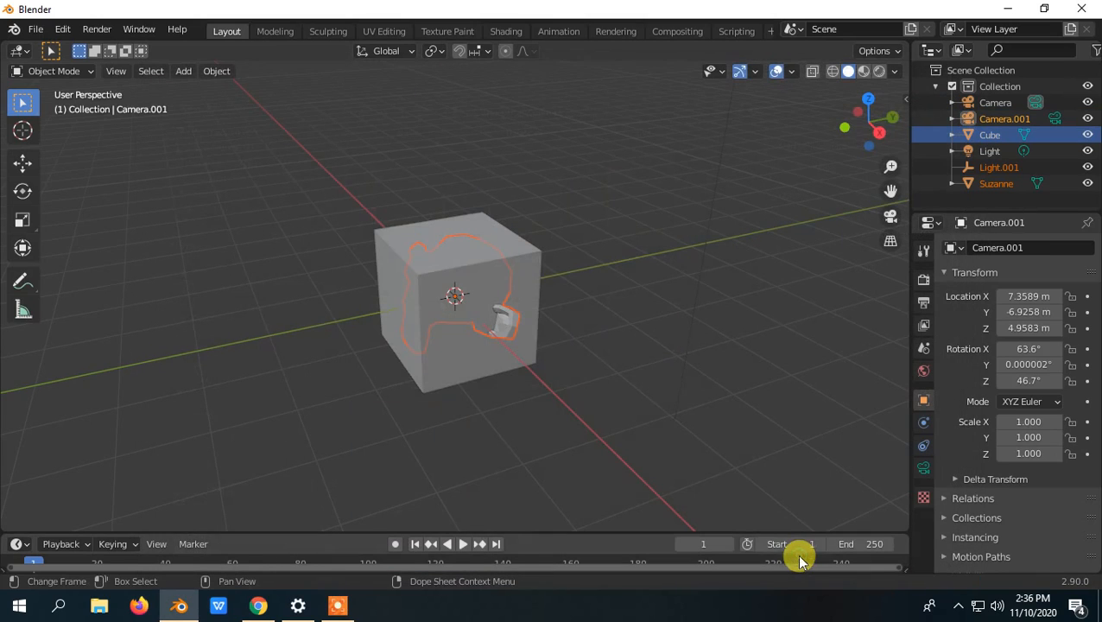
- Move the cube clear of the imported monkey, and raise the monkey to about X -0.3 m, Y 0.13 m, Z 0.65 m
click(545, 285)
drag(523, 298, 742, 242)
click(489, 278)
click(644, 233)
click(450, 244)
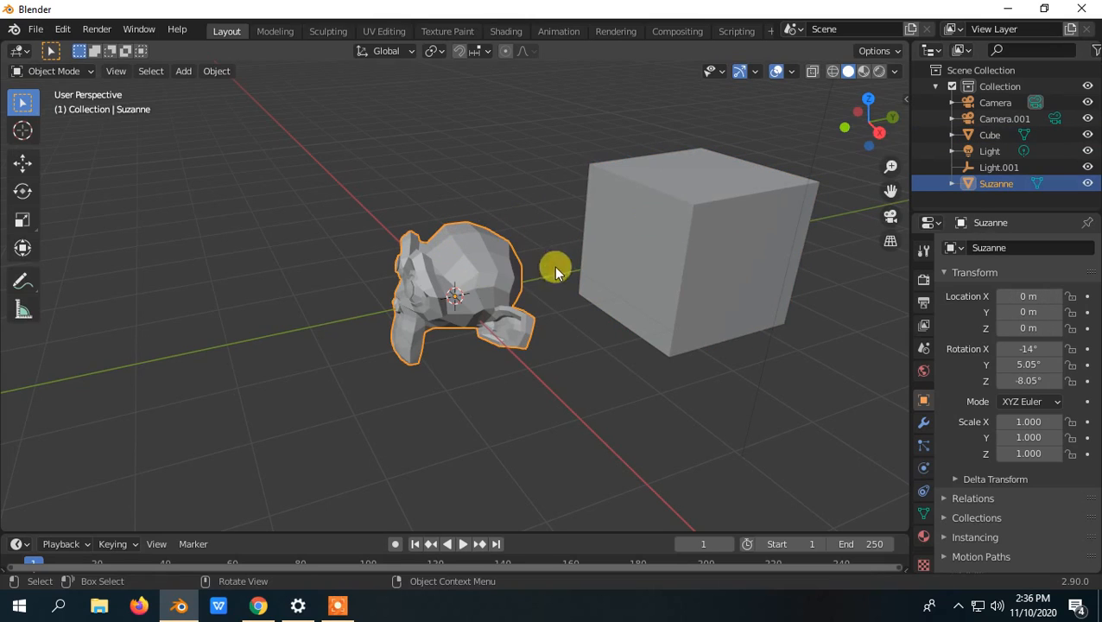
drag(510, 285, 523, 238)
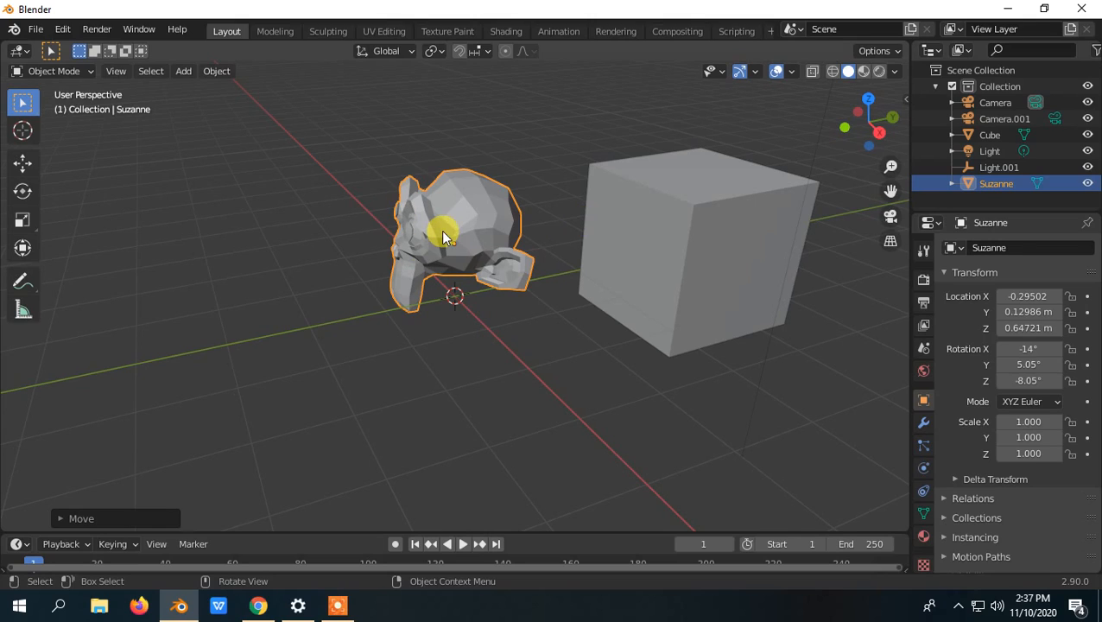
click(35, 29)
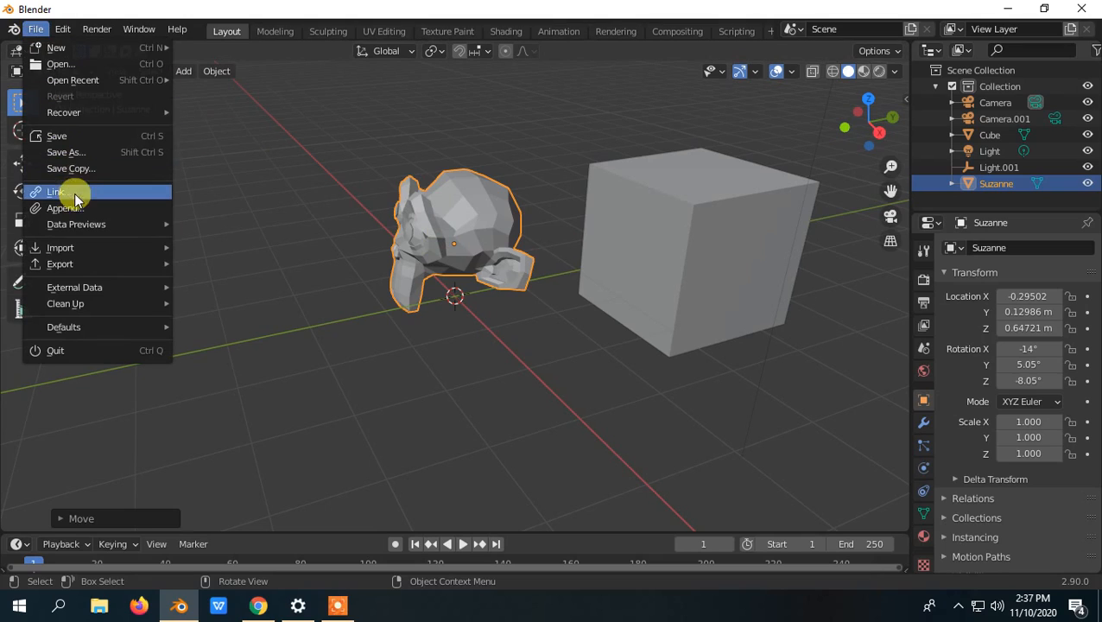
mouse_move(87, 110)
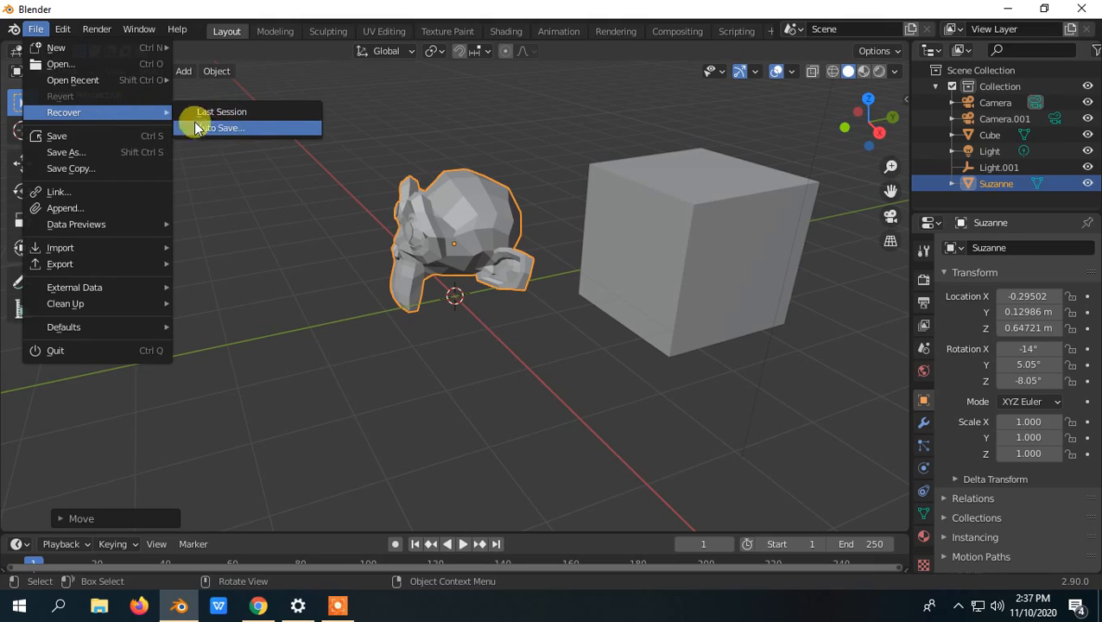
key(Escape)
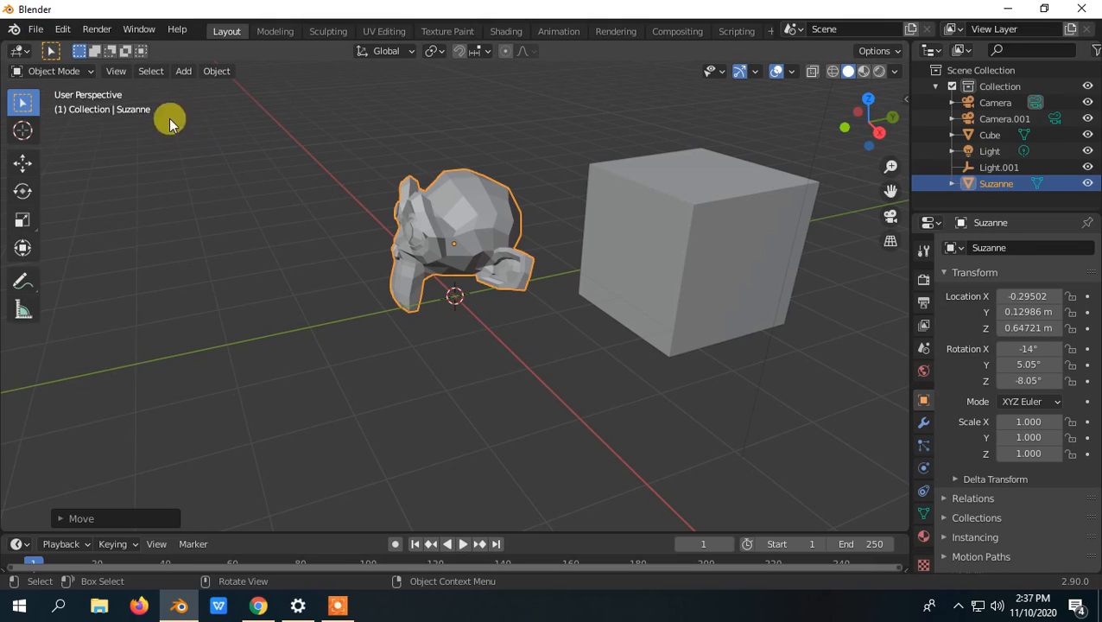
- Open the file browser for recovering an auto-saved Blender file
click(35, 30)
mouse_move(138, 113)
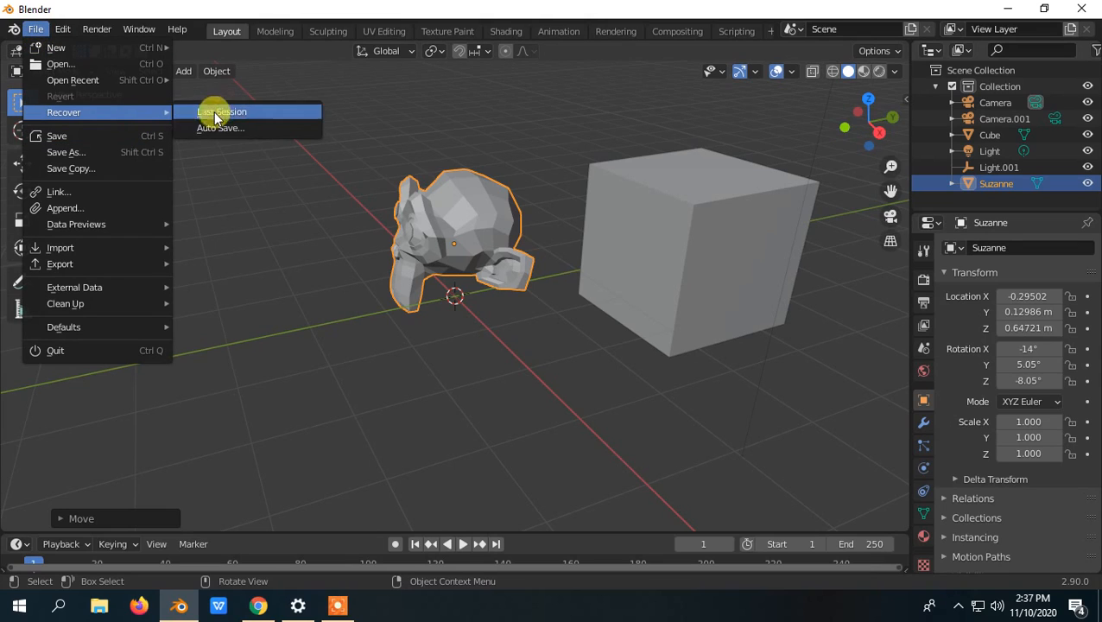
click(239, 128)
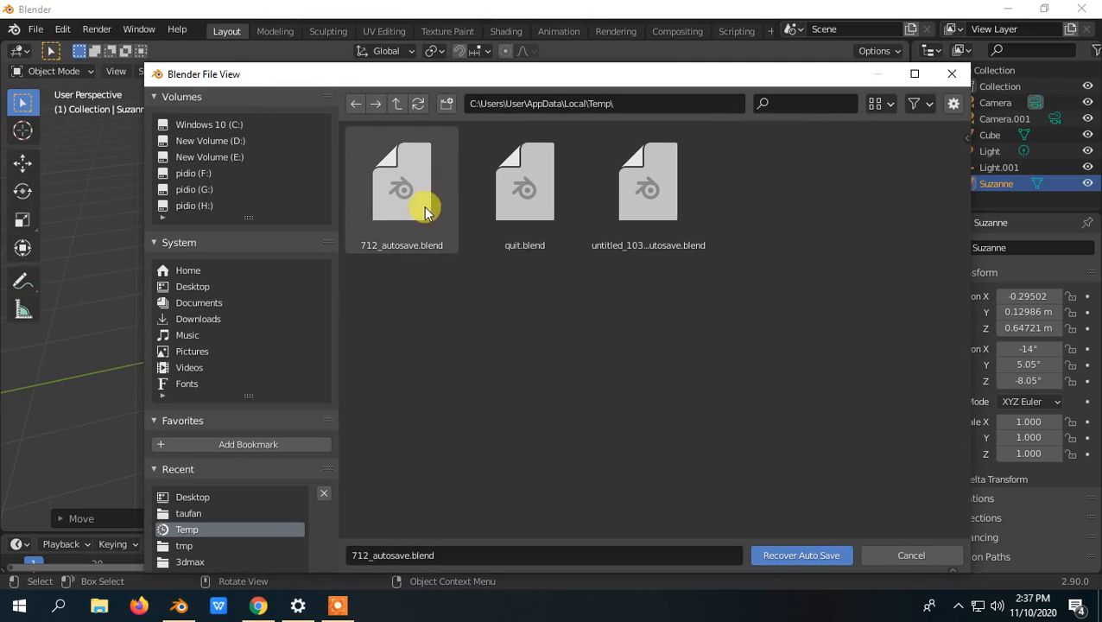